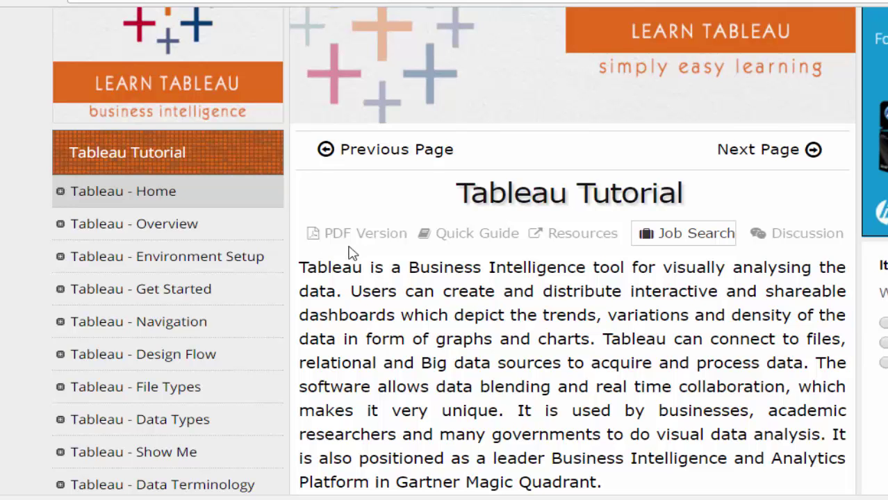
# Read the Tableau introduction on the tutorial page and the Tableau Software company facts in the web search results.
pyautogui.moveTo(453, 193); pyautogui.dragTo(547, 189)
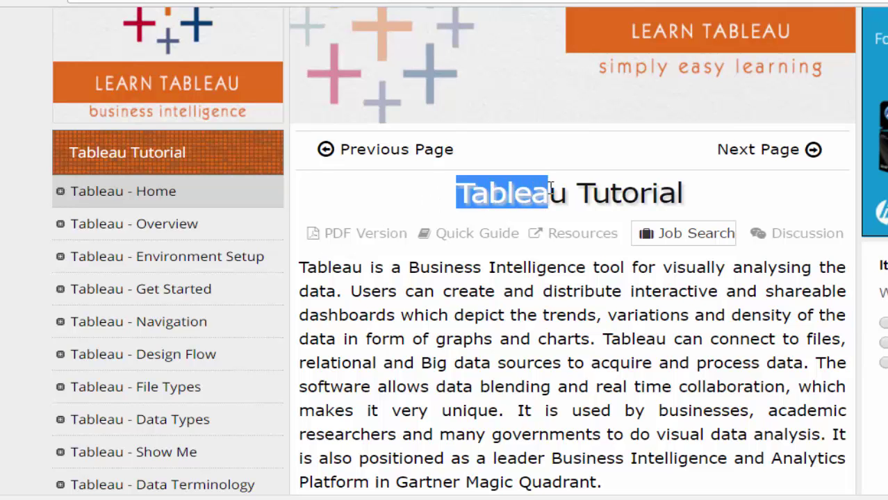
pyautogui.click(364, 272)
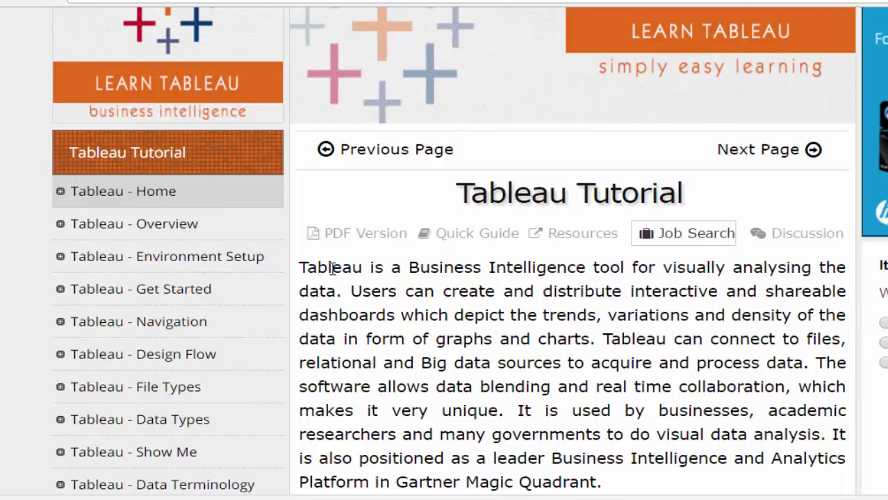
pyautogui.moveTo(332, 268); pyautogui.dragTo(786, 274)
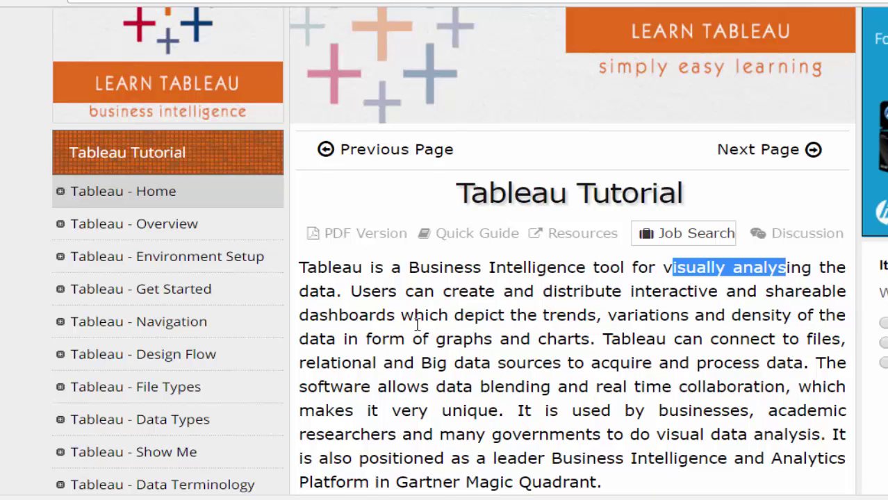
pyautogui.moveTo(382, 294); pyautogui.dragTo(556, 291)
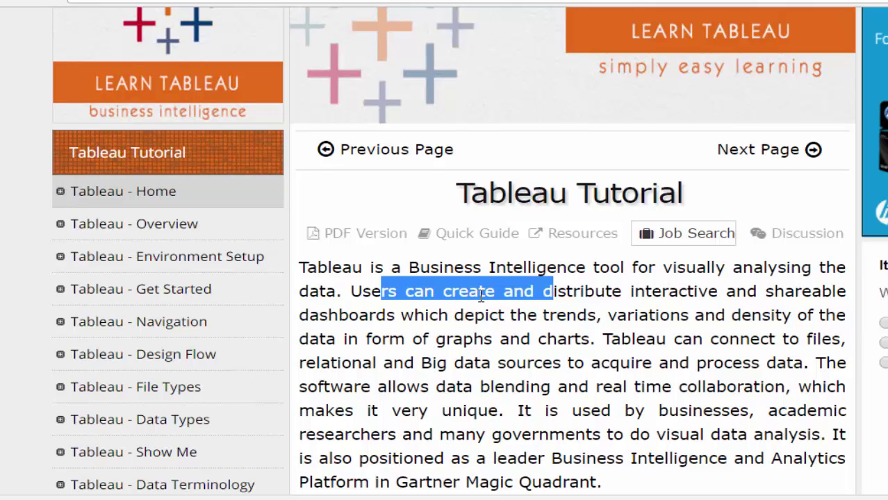
pyautogui.moveTo(421, 362); pyautogui.dragTo(595, 368)
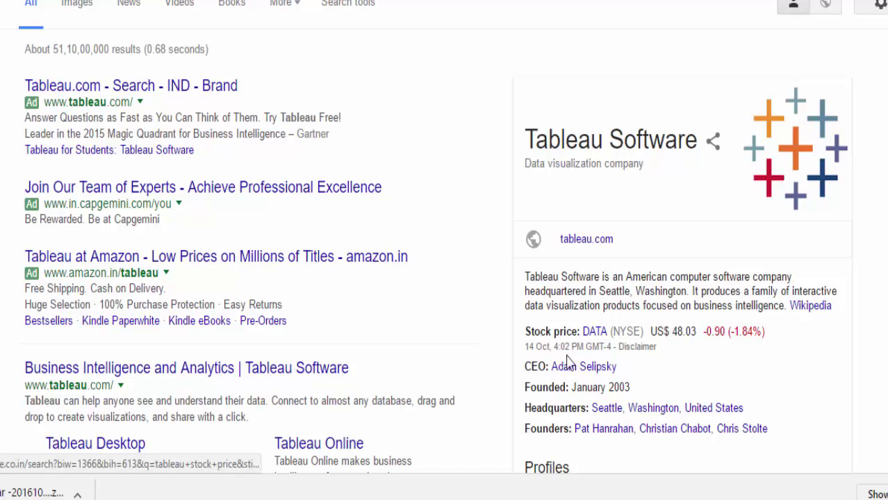
pyautogui.doubleClick(618, 387)
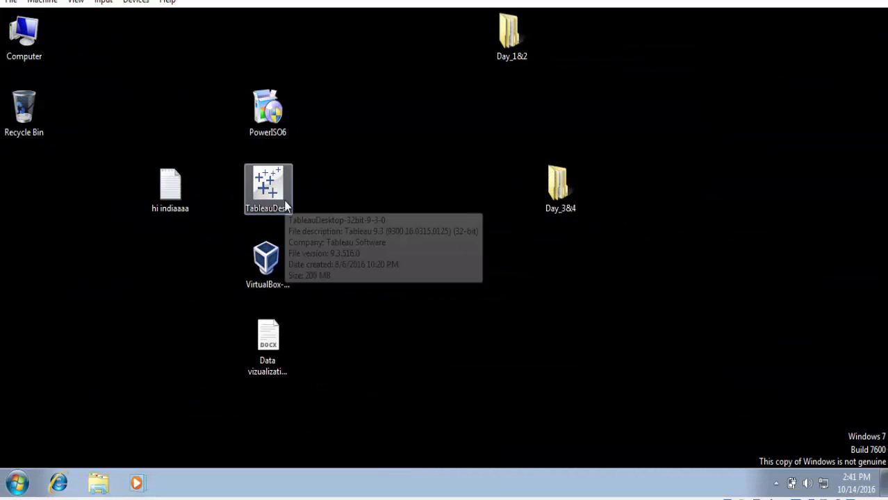
# Inspect the file properties of the TableauDesktop-32bit-9-3-0 installer on the virtual machine's desktop.
pyautogui.doubleClick(282, 201)
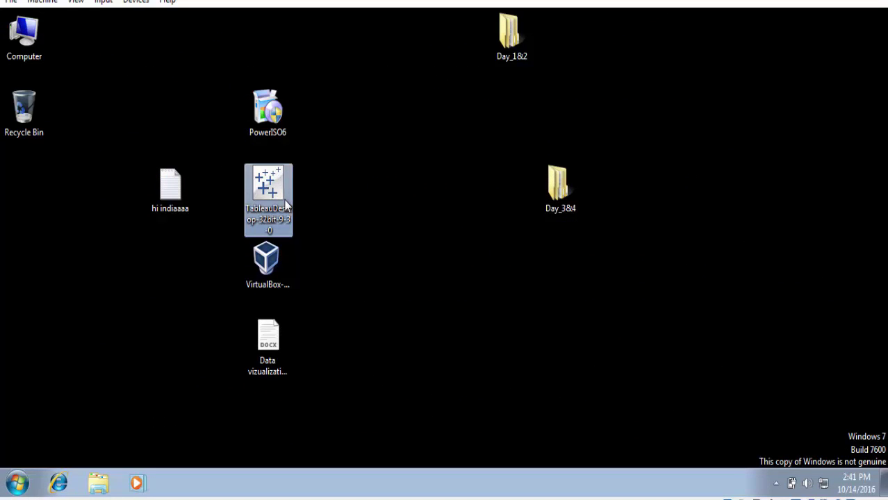
pyautogui.rightClick(282, 200)
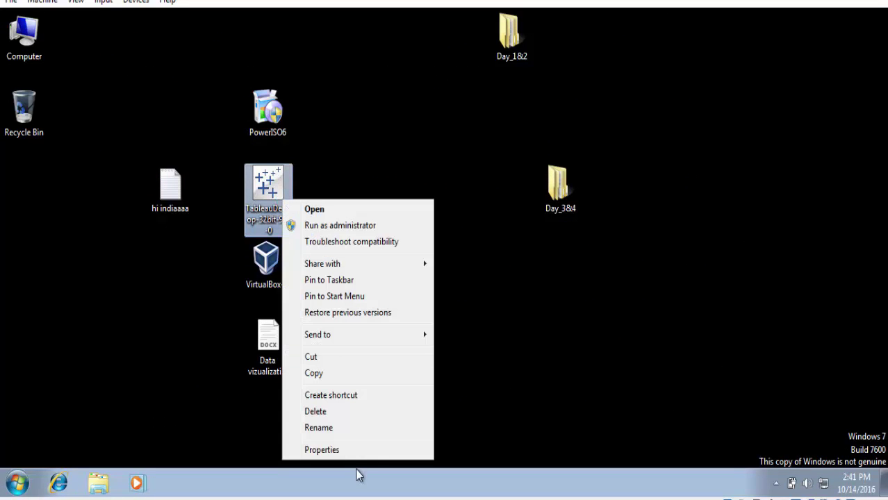
pyautogui.click(351, 450)
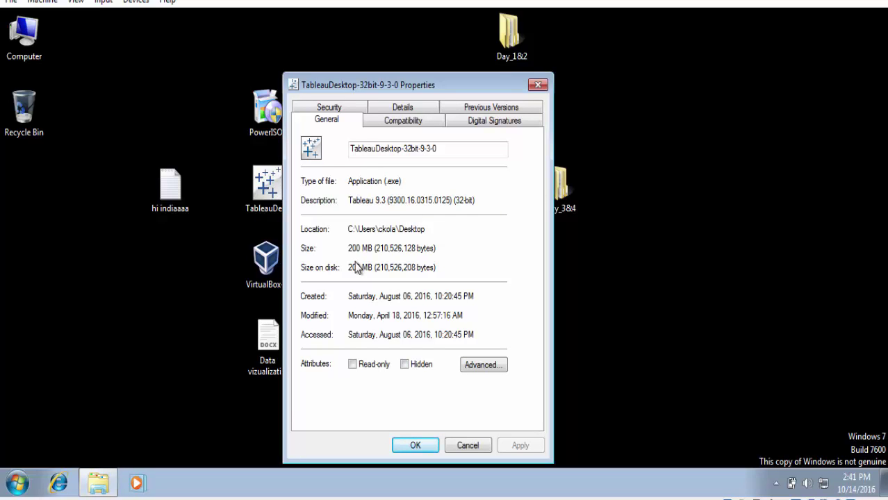
pyautogui.click(538, 85)
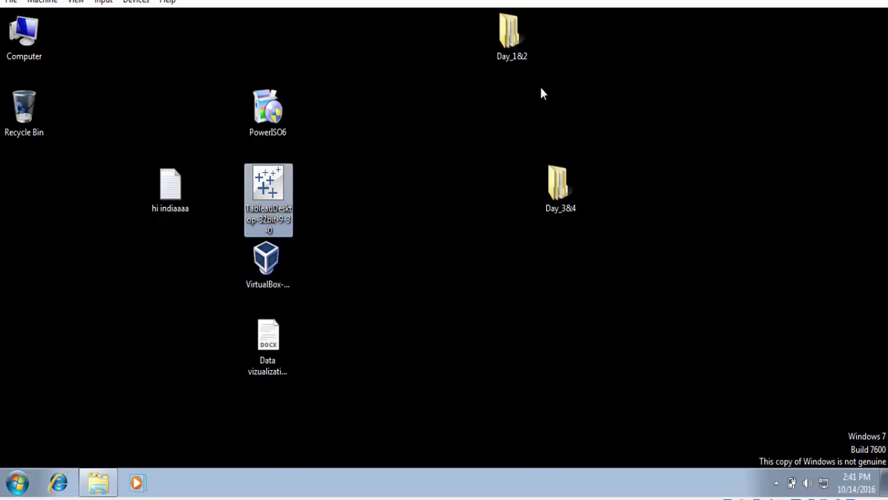
# Run the TableauDesktop-32bit-9-3-0 installer with the license terms accepted and allow it to make changes to the computer.
pyautogui.click(301, 223)
pyautogui.click(282, 198)
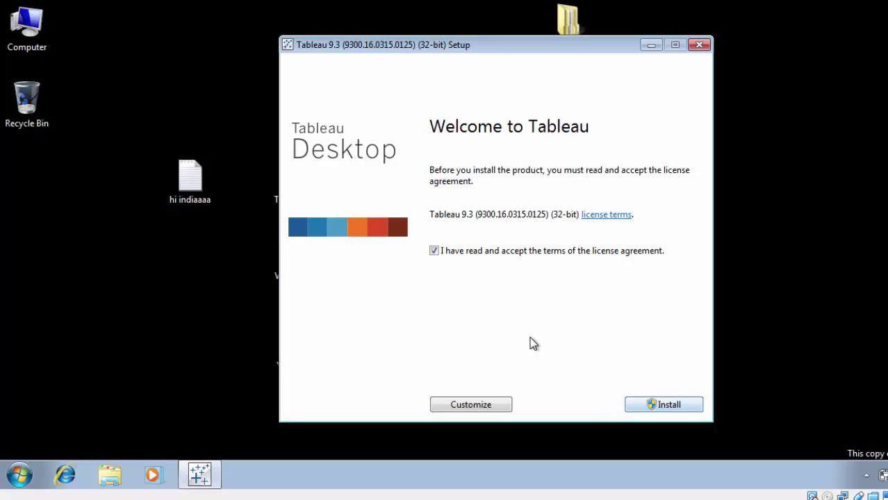
pyautogui.click(656, 409)
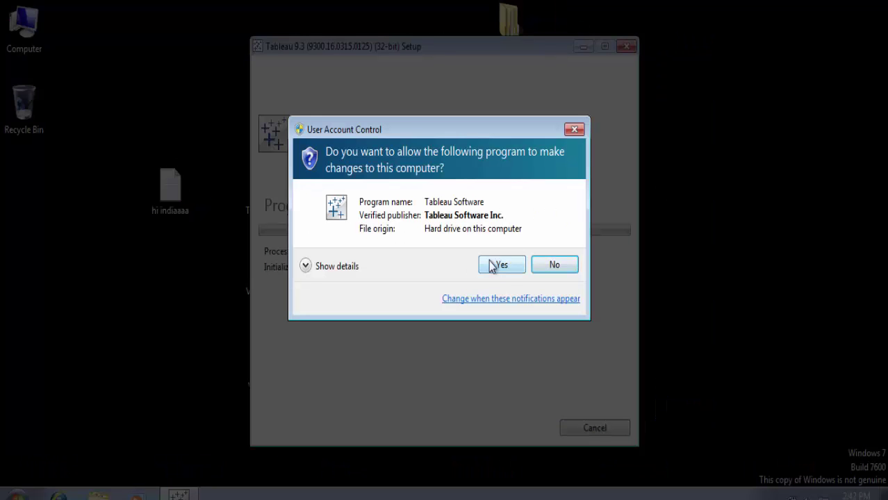
pyautogui.click(494, 267)
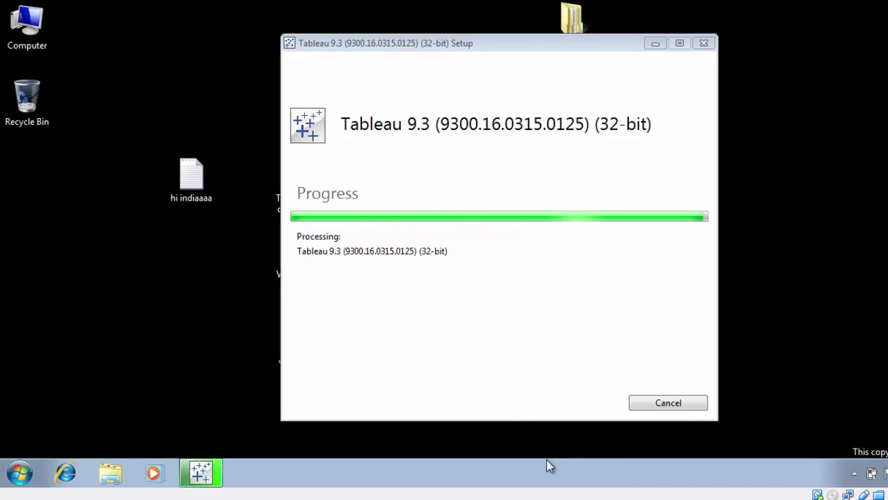
pyautogui.moveTo(591, 496)
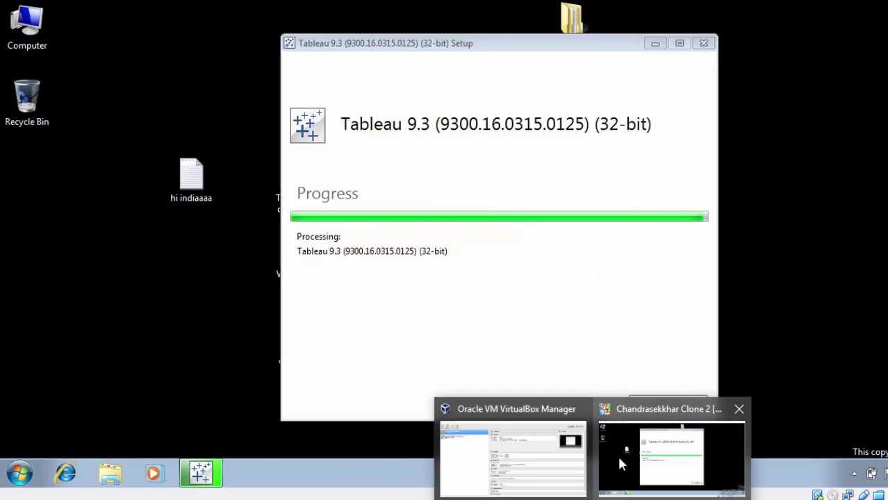
pyautogui.click(622, 462)
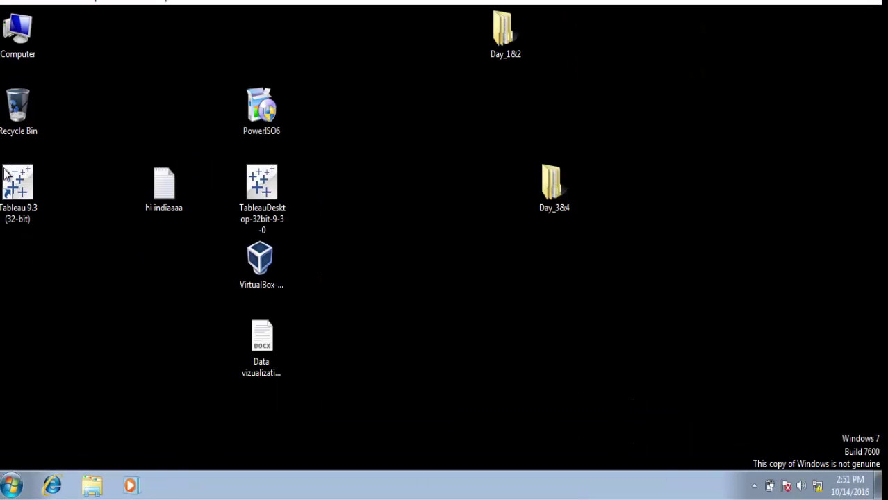
# Launch the installed Tableau 9.3 (32-bit) application.
pyautogui.click(17, 220)
pyautogui.doubleClick(26, 195)
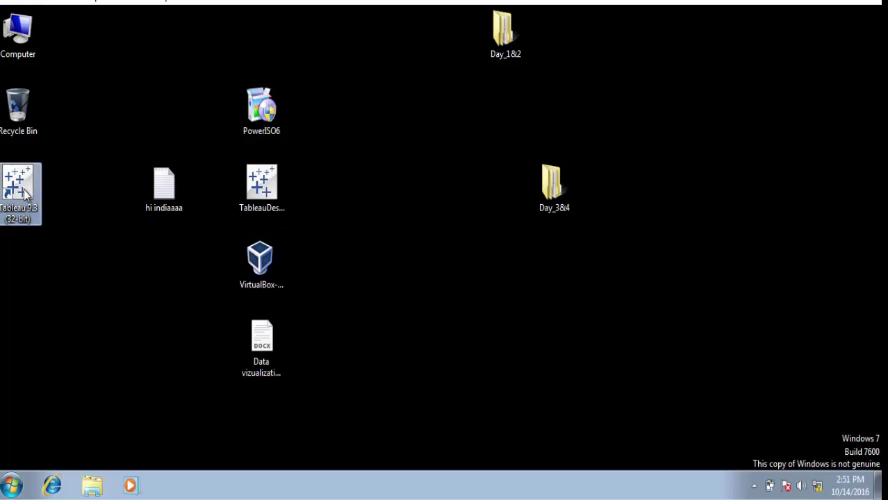
pyautogui.click(11, 485)
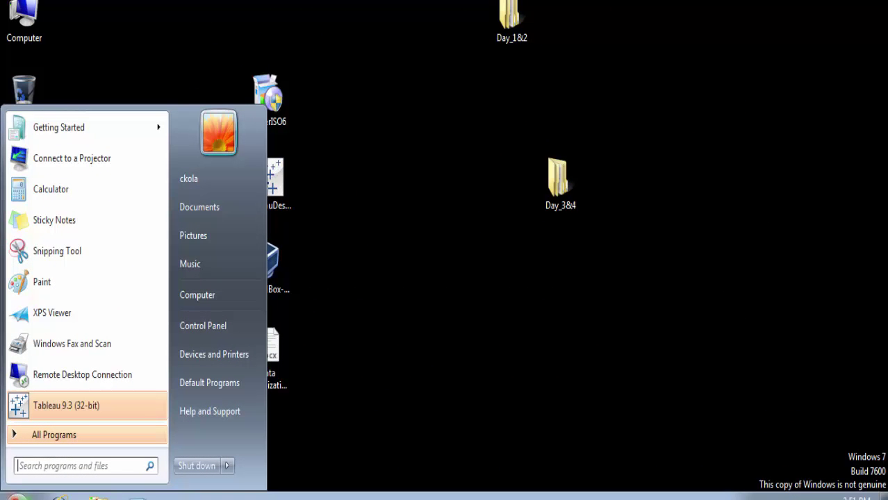
pyautogui.click(42, 414)
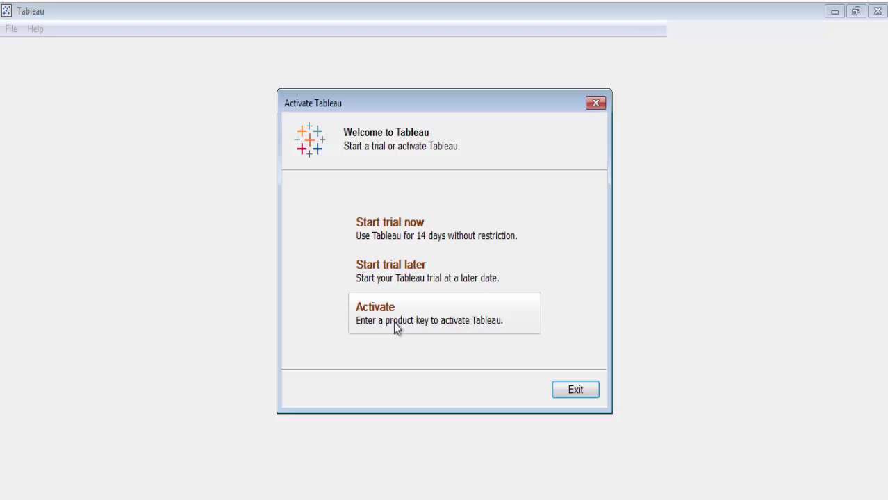
# Start the 14-day Tableau trial and complete the registration with the user's personal and organization details.
pyautogui.click(387, 236)
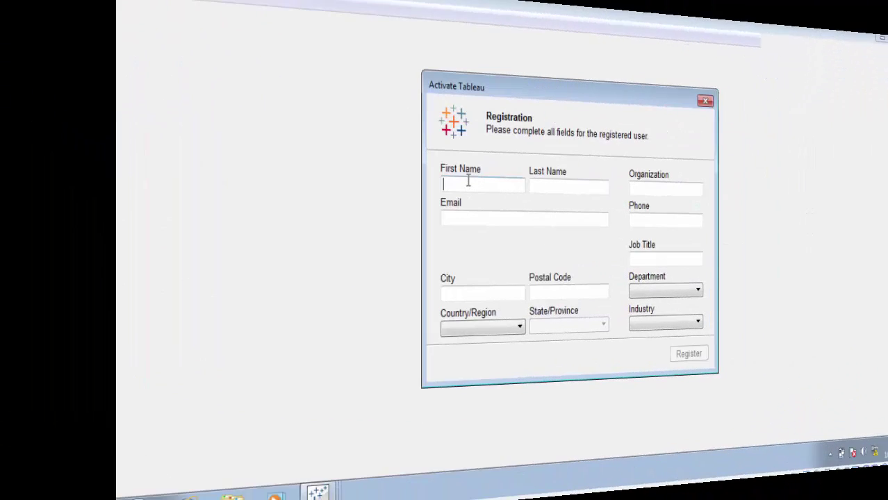
pyautogui.click(325, 182)
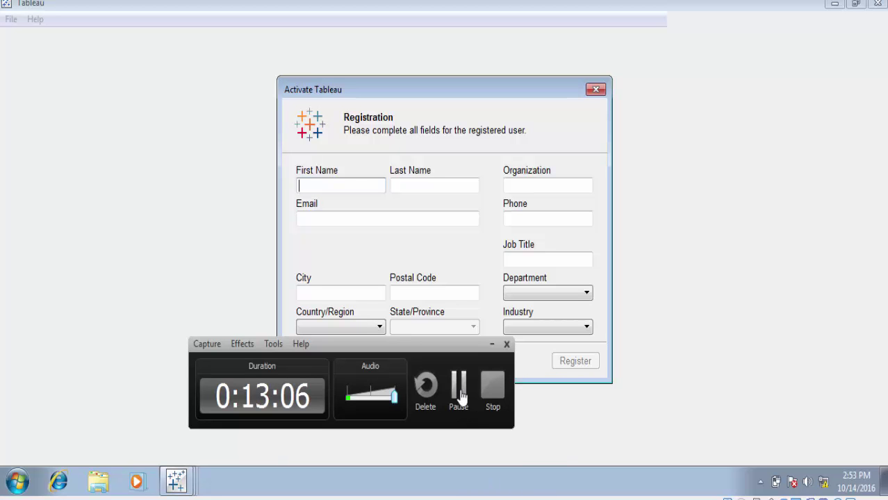
pyautogui.click(457, 384)
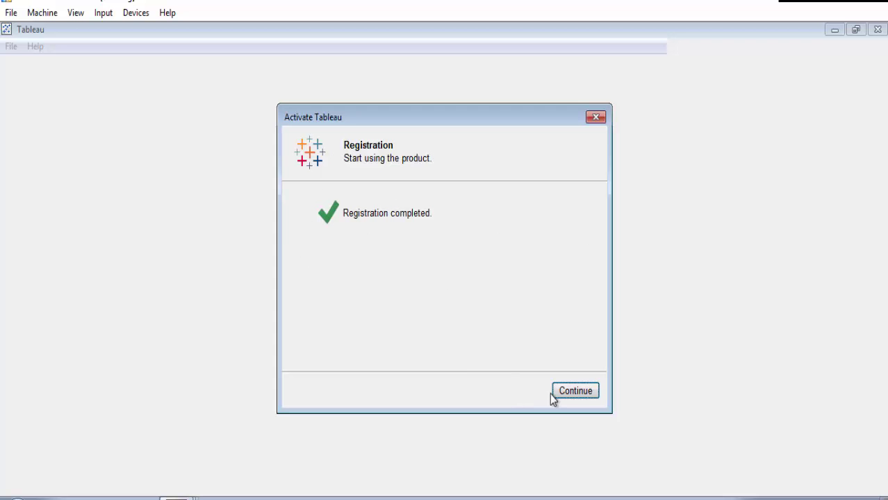
pyautogui.click(576, 391)
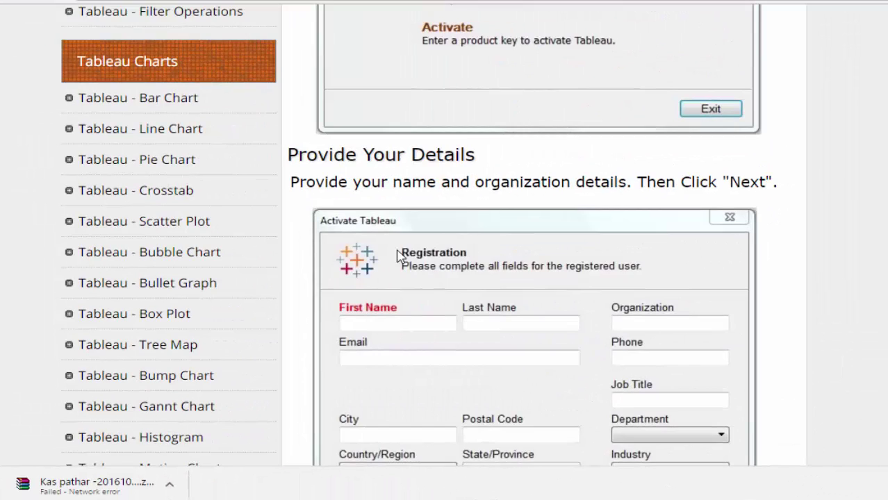
pyautogui.scroll(-1, 400, 257)
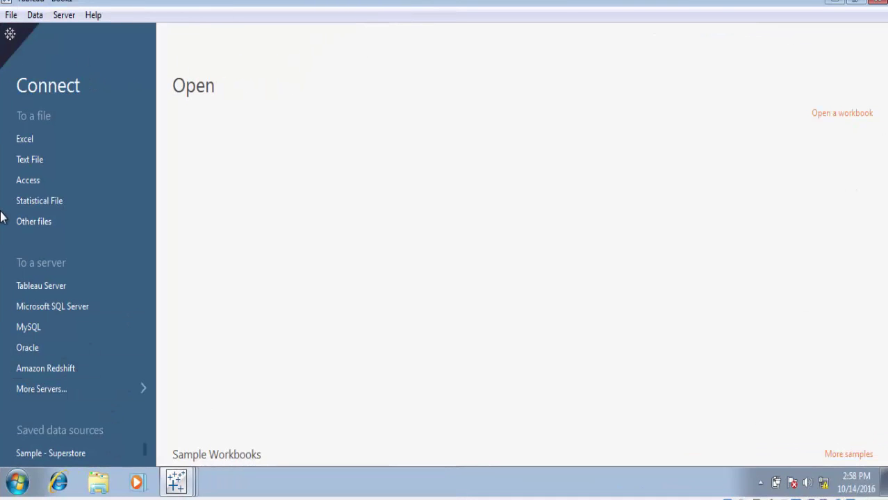
# Open the sample workbook "Chapter 1 - First Workbook" from the 2.Sample Workbooks folder.
pyautogui.click(10, 15)
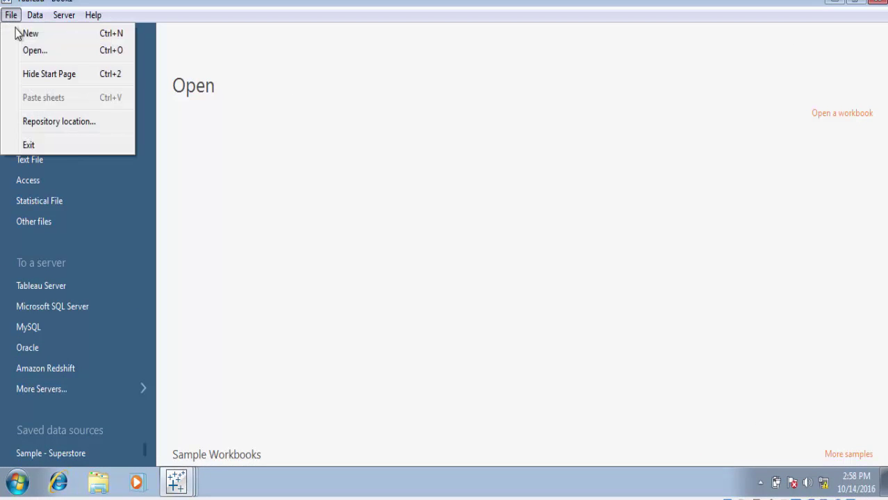
pyautogui.click(29, 50)
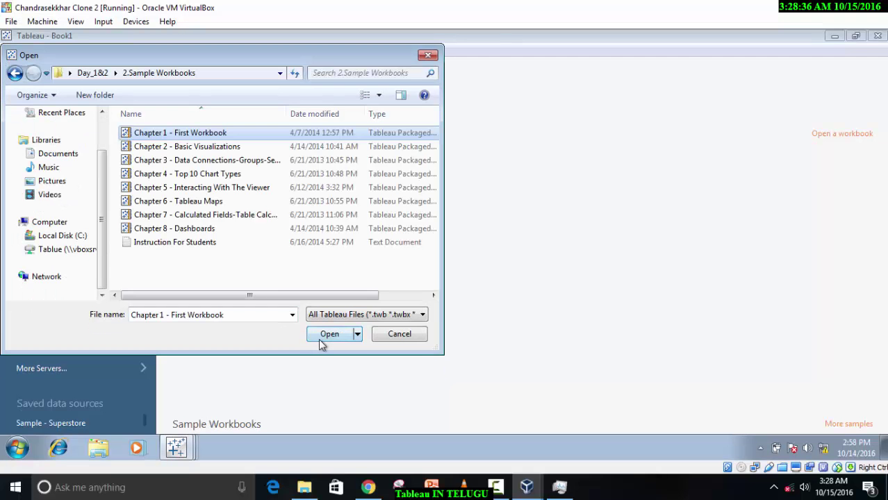
pyautogui.click(325, 348)
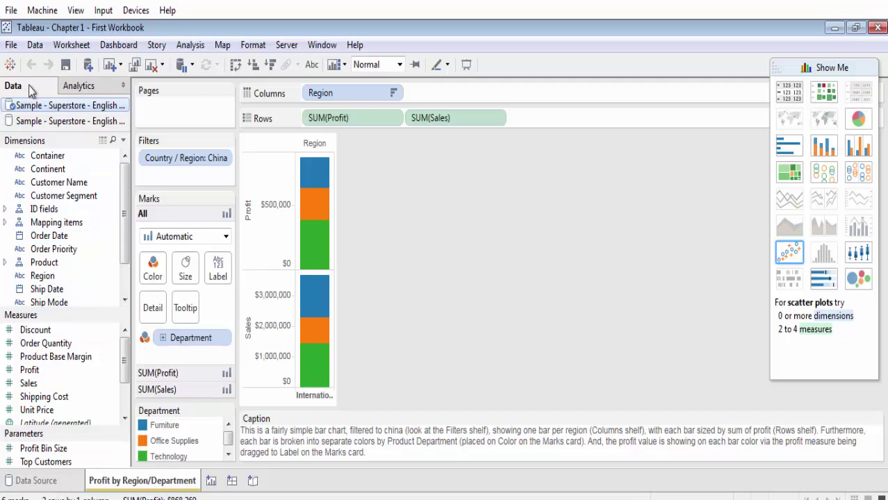
# Add average lines to the Profit and Sales bar charts and place a second Profit measure on Rows.
pyautogui.click(72, 86)
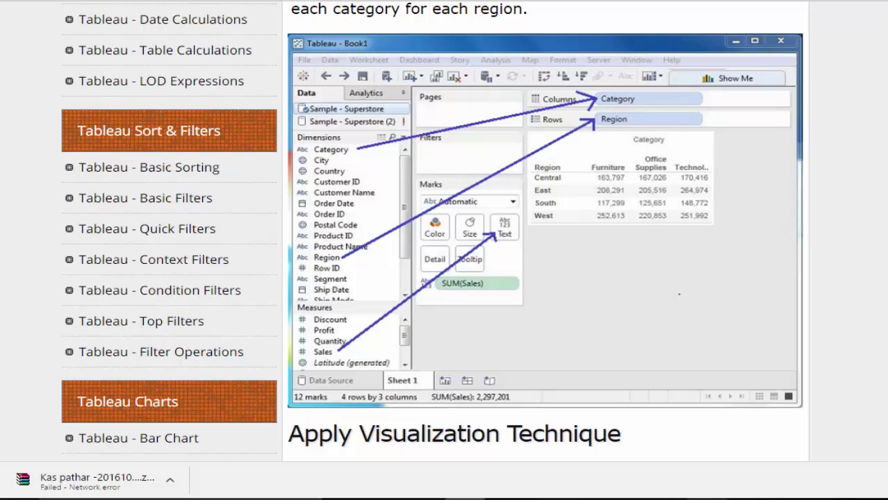
pyautogui.moveTo(706, 497)
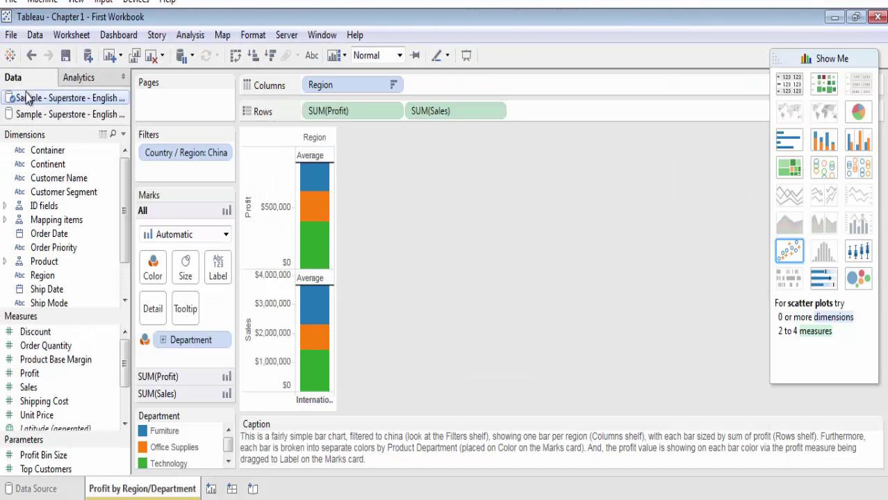
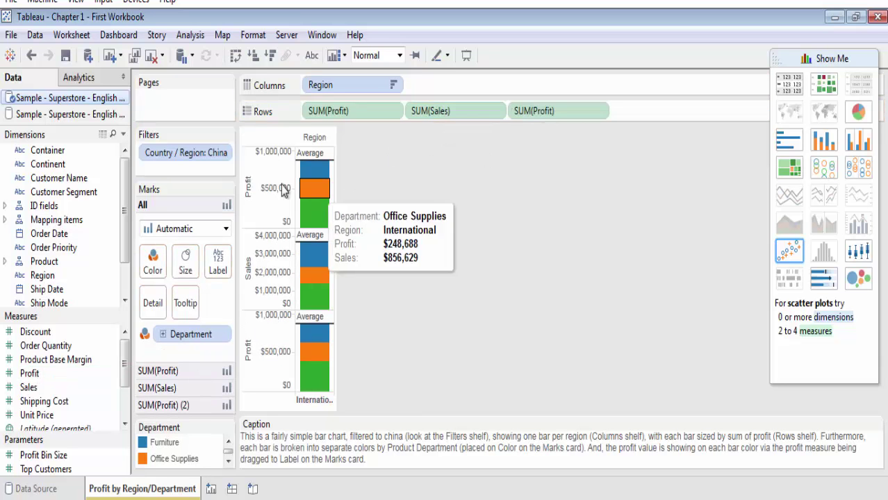
pyautogui.moveTo(323, 191)
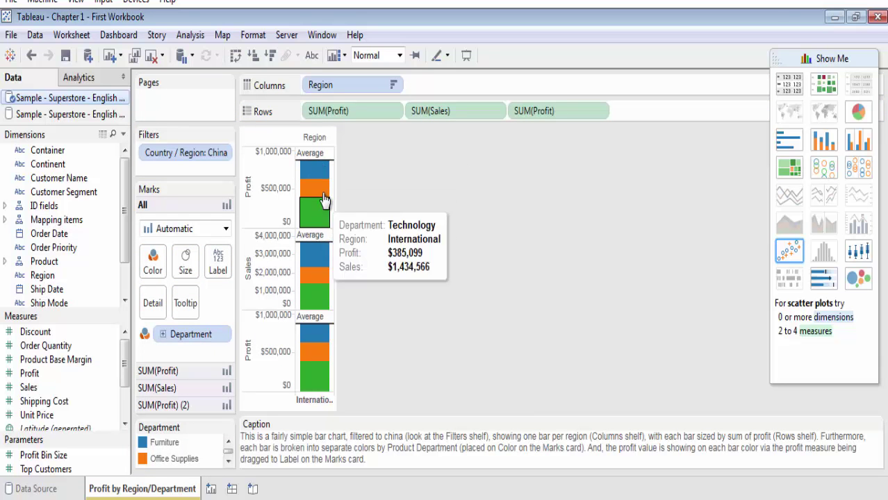
pyautogui.moveTo(313, 351)
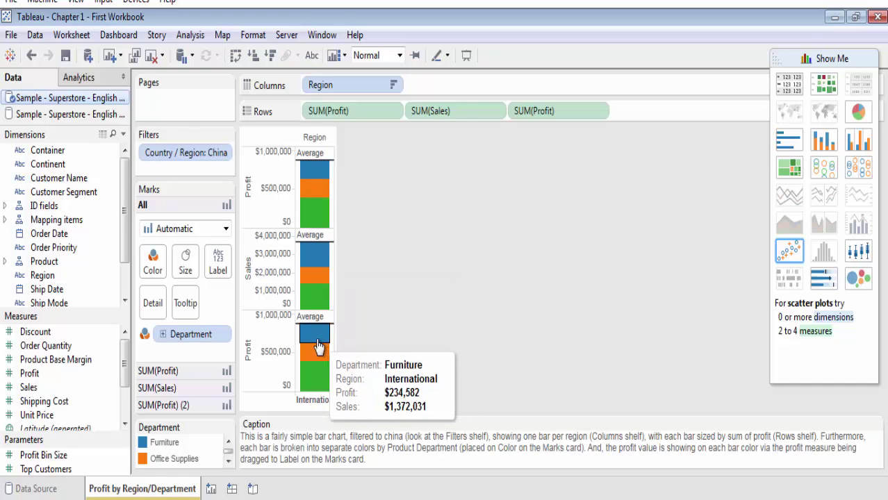
pyautogui.moveTo(297, 240)
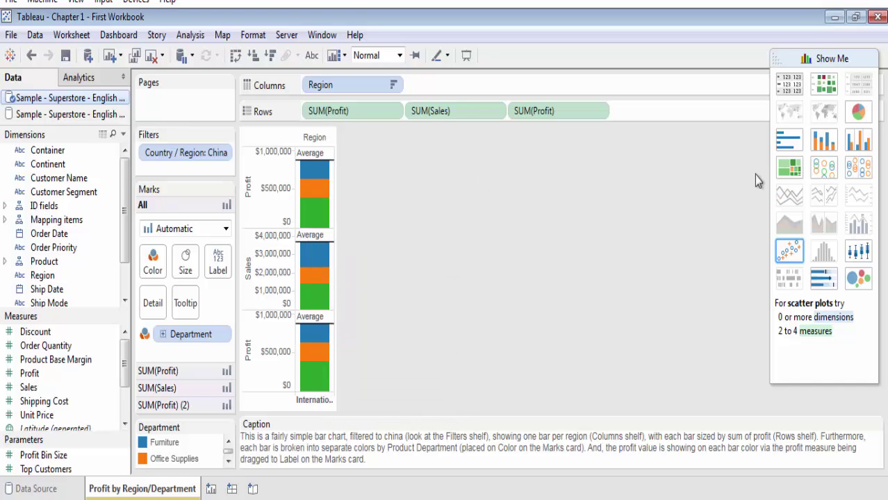
# Display the profit and sales data as a pie chart, as stacked bars and finally as a treemap.
pyautogui.click(856, 115)
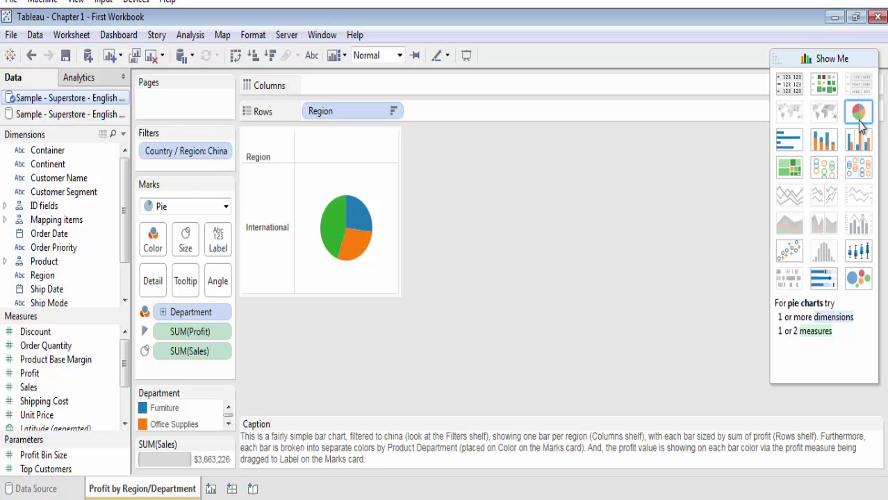
pyautogui.click(836, 148)
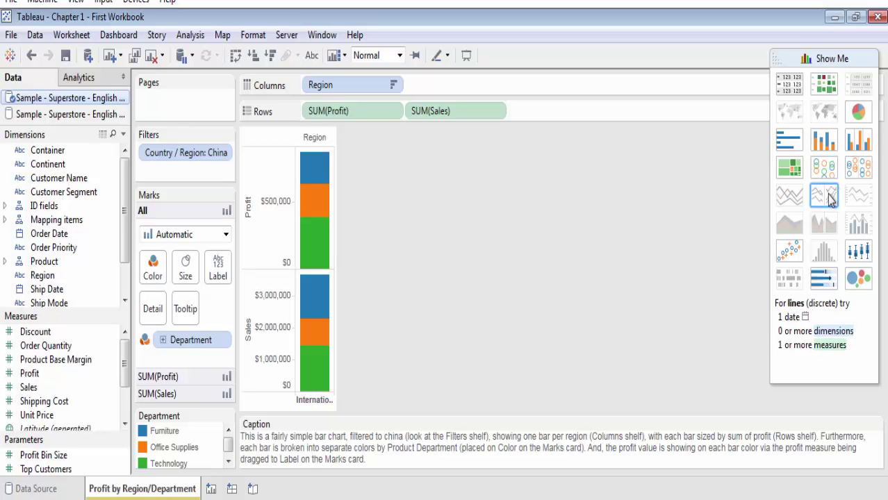
pyautogui.click(789, 168)
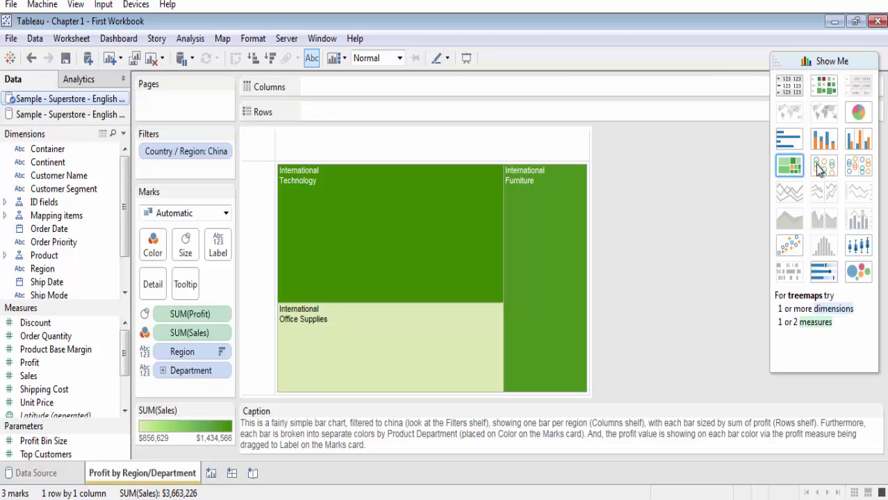
# Display the profit and sales data as side-by-side circles, circle views, stacked bars, a treemap and finally horizontal bars.
pyautogui.click(853, 171)
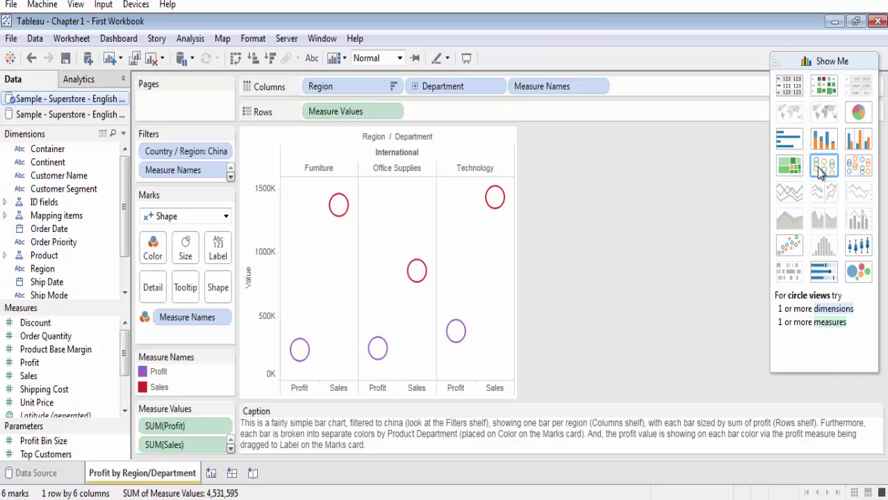
pyautogui.click(821, 171)
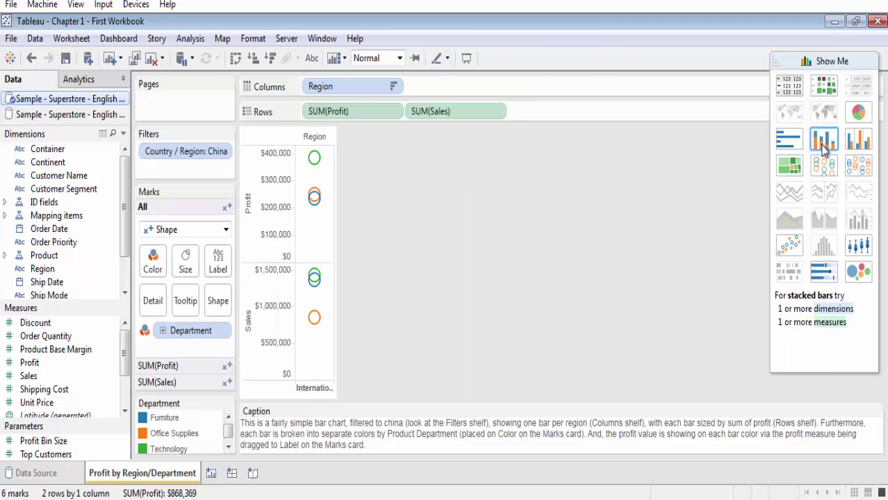
pyautogui.click(824, 143)
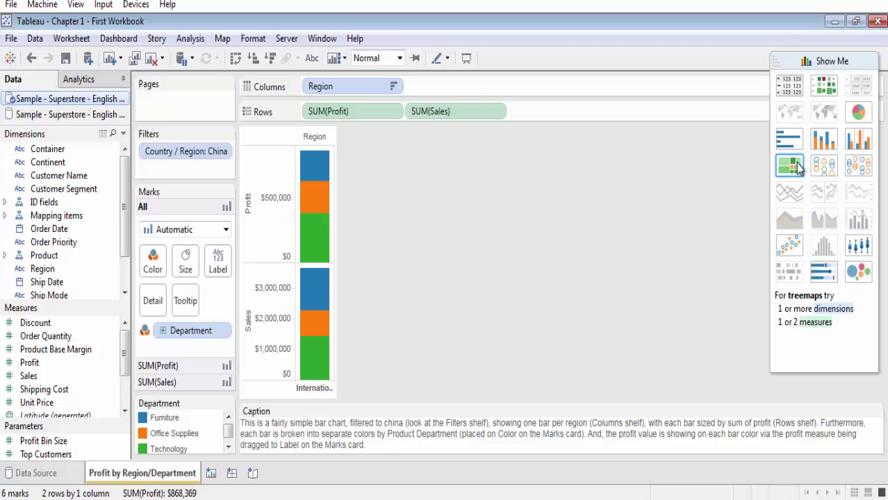
pyautogui.click(797, 167)
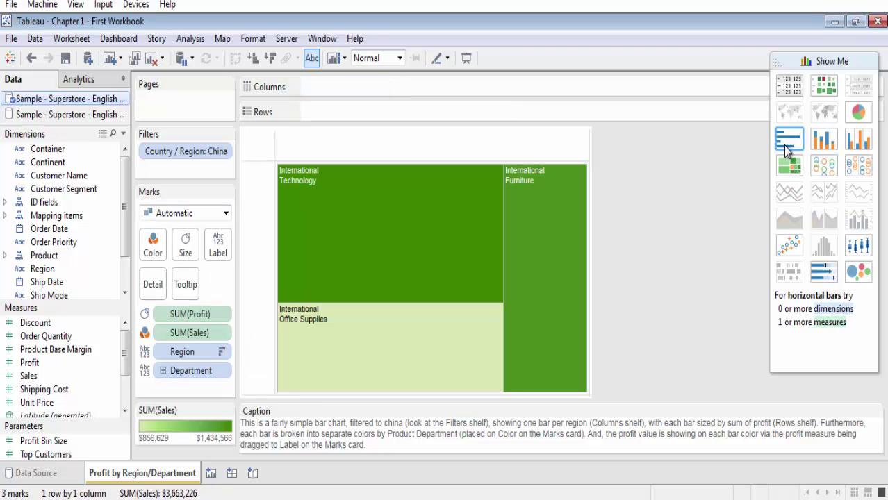
pyautogui.click(789, 141)
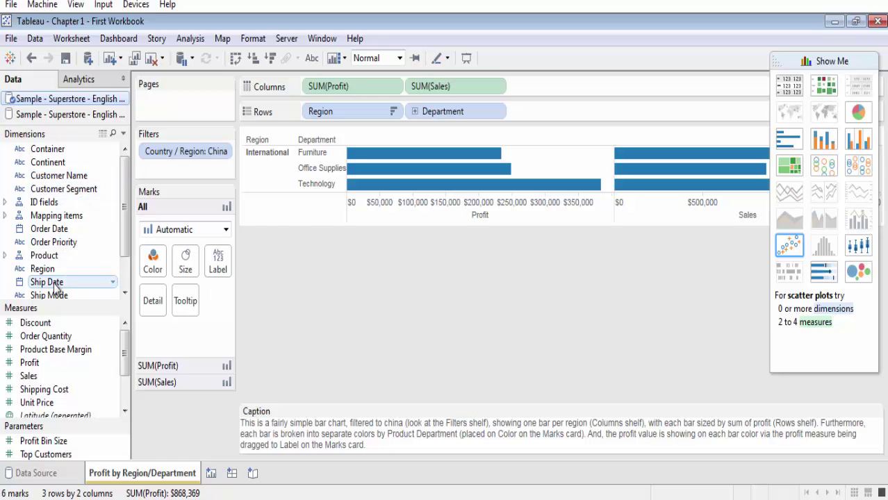
# Add Department to Columns ahead of the Profit and Sales measures, and display the data as packed bubbles.
pyautogui.moveTo(51, 273); pyautogui.dragTo(539, 94)
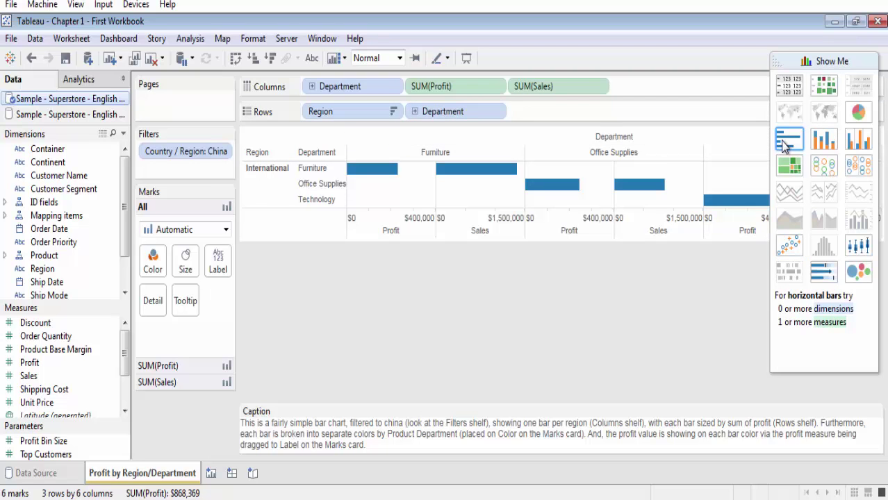
pyautogui.click(860, 273)
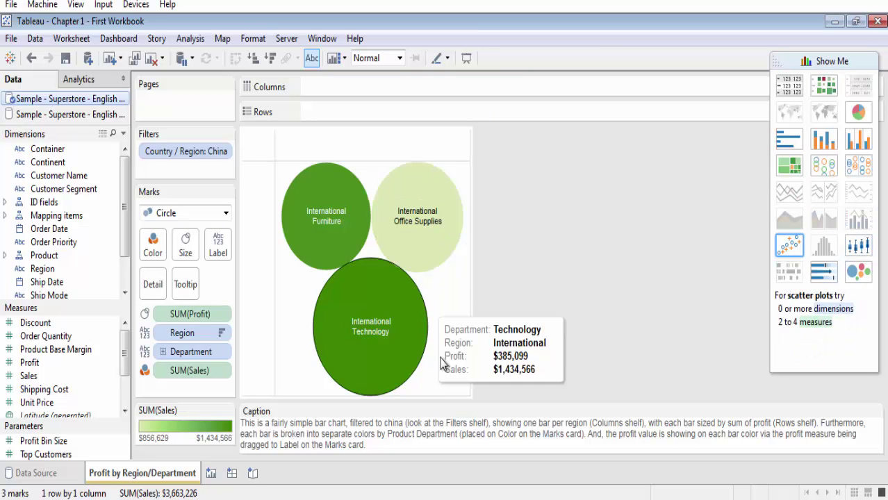
pyautogui.moveTo(429, 353)
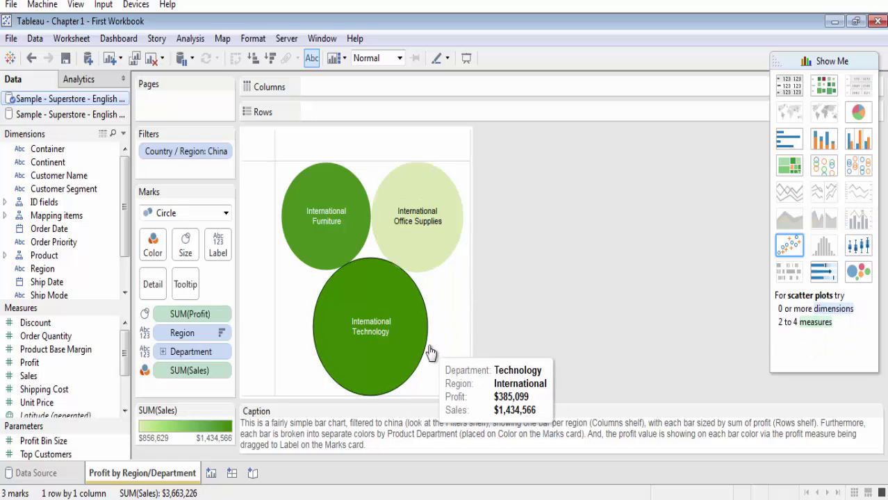